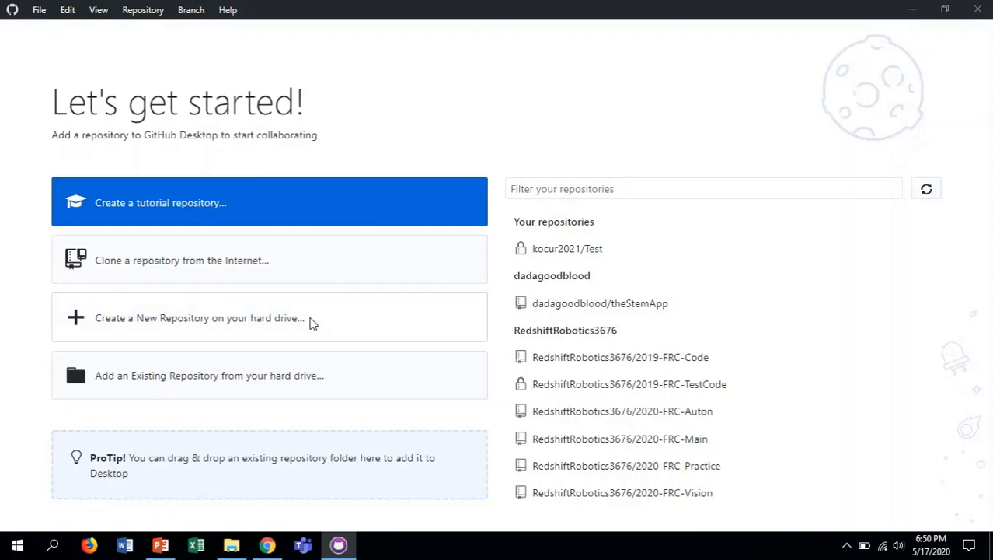
Create a new local repository named Test, initialized with a README
{"action": "left_click", "coordinate": [311, 323]}
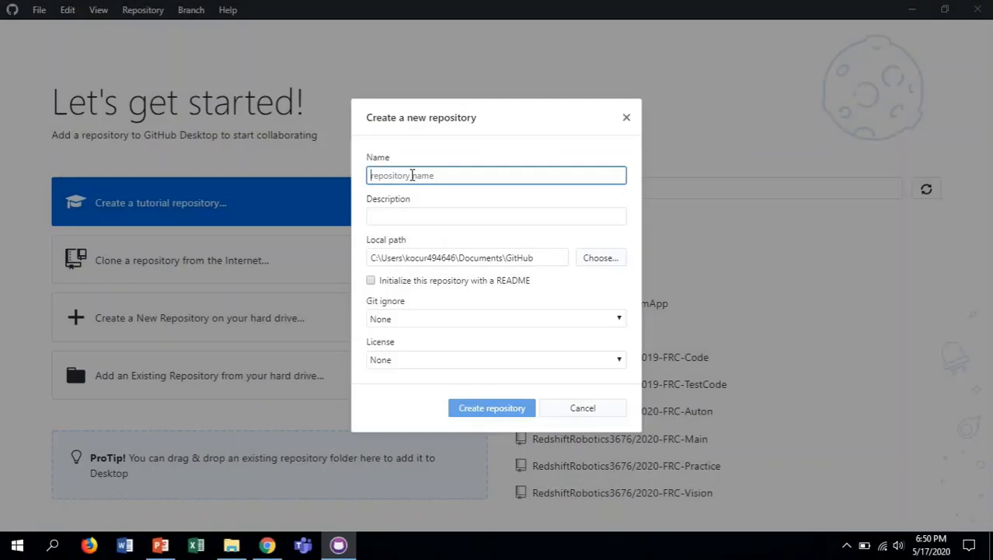
{"action": "type", "text": "Test"}
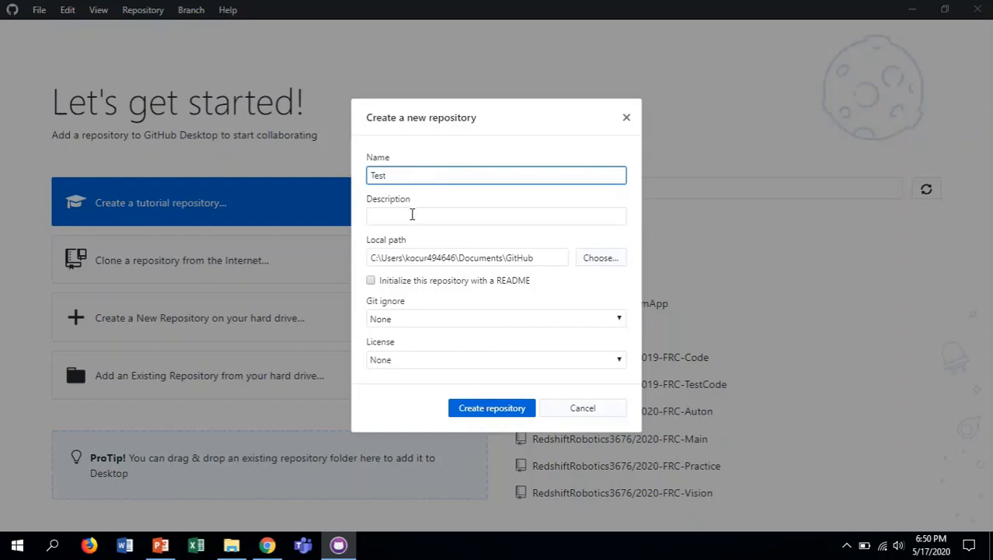
{"action": "left_click", "coordinate": [371, 281]}
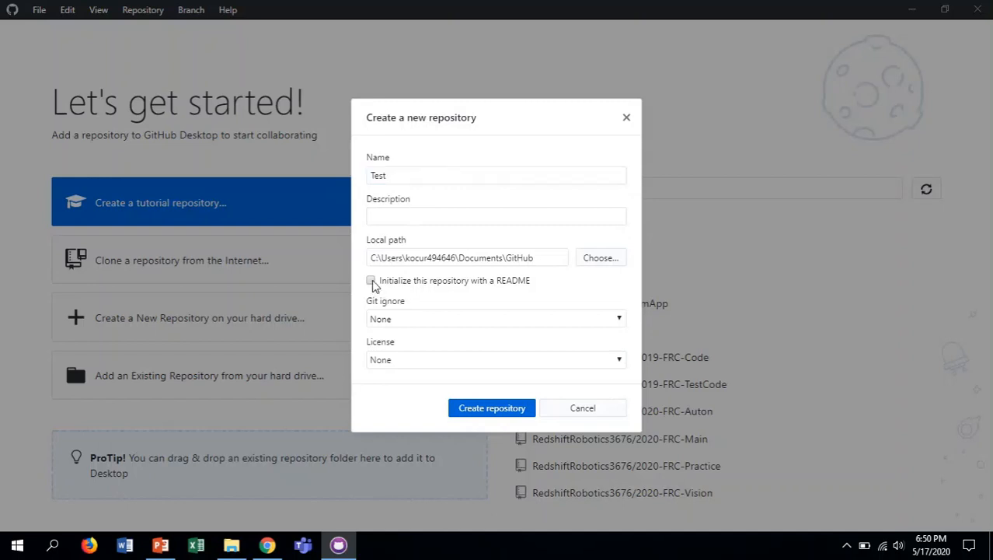
{"action": "left_click", "coordinate": [492, 408]}
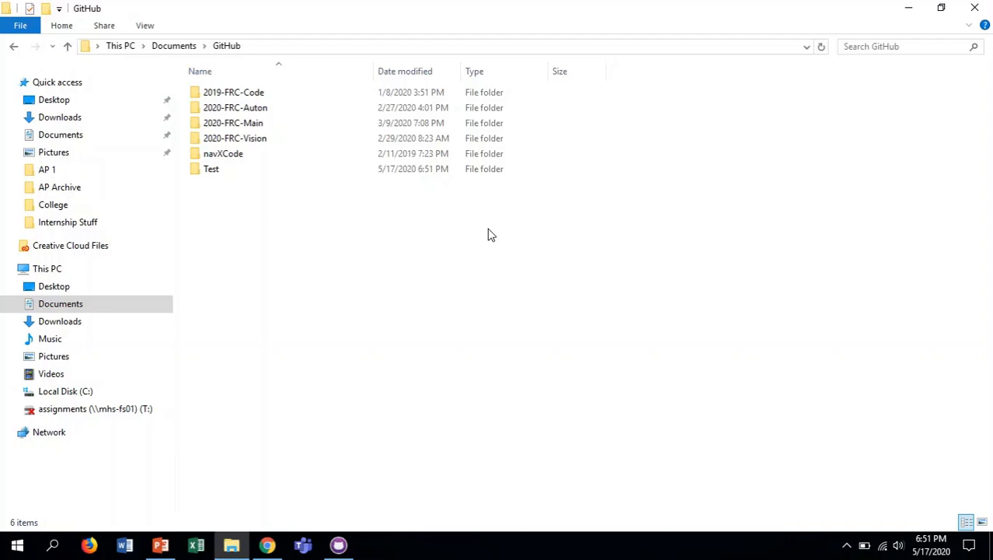
Create a text document named MyApp.txt inside the Test repository folder
{"action": "double_click", "coordinate": [256, 170]}
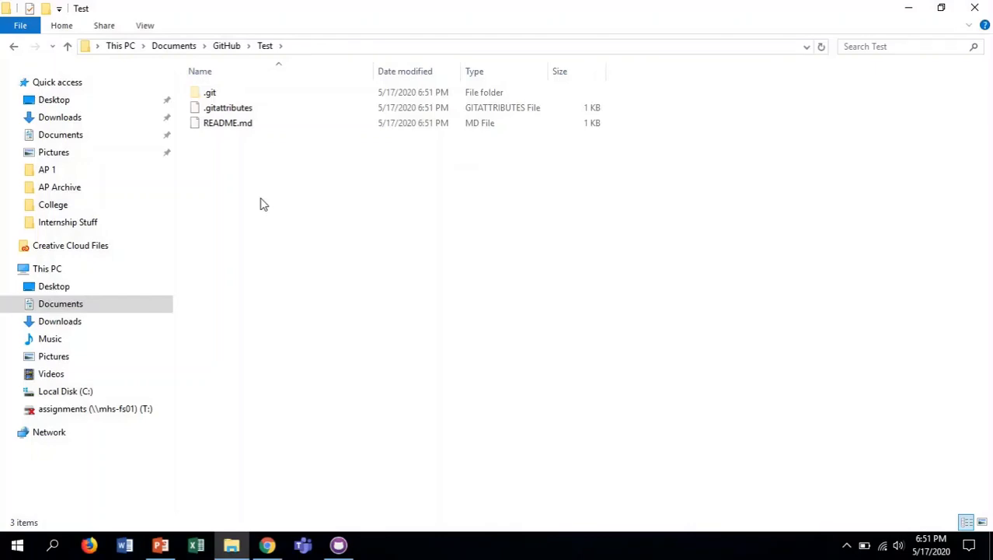
{"action": "right_click", "coordinate": [262, 204]}
{"action": "mouse_move", "coordinate": [307, 378]}
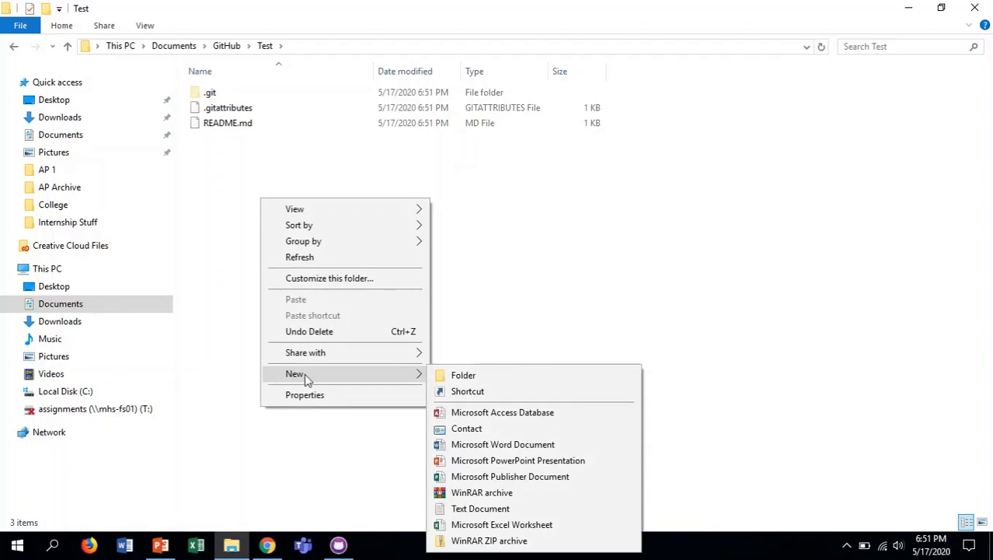
{"action": "left_click", "coordinate": [468, 509]}
{"action": "type", "text": "MyA"}
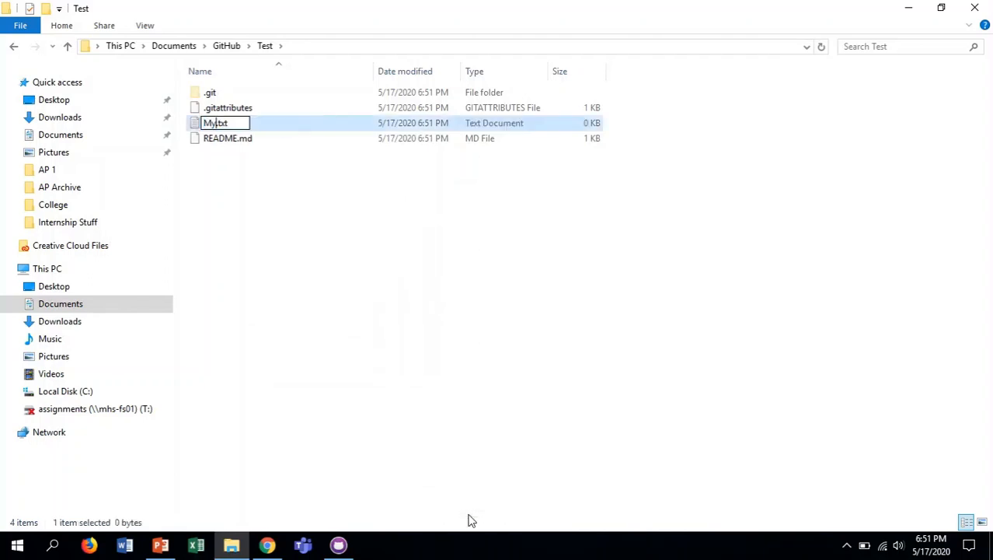
{"action": "type", "text": "pp"}
{"action": "key", "text": "Return"}
{"action": "left_click", "coordinate": [576, 395]}
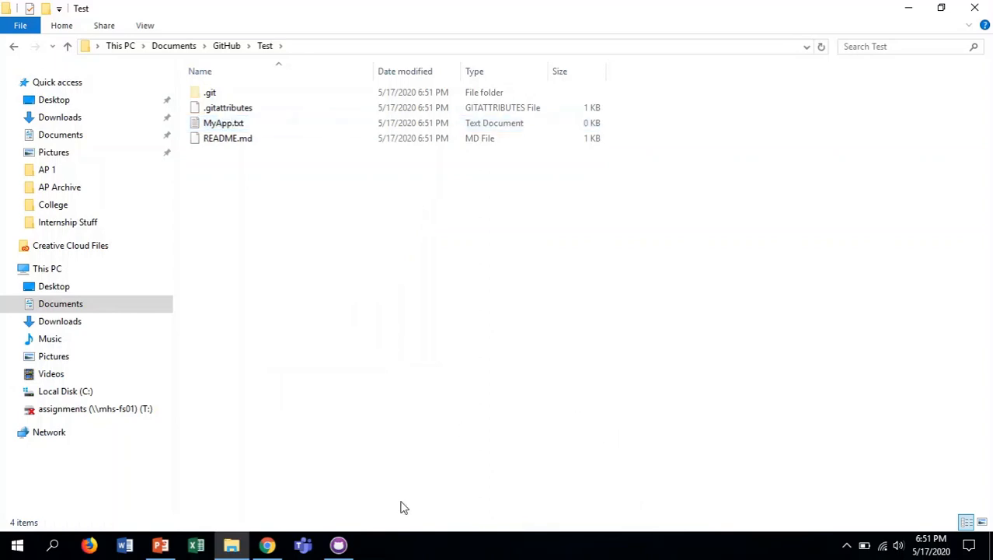
In GitHub Desktop, commit MyApp.txt to master as "First file uploaded" with description "MyApp uploaded", and publish Test to GitHub.com as a private repository
{"action": "left_click", "coordinate": [342, 547]}
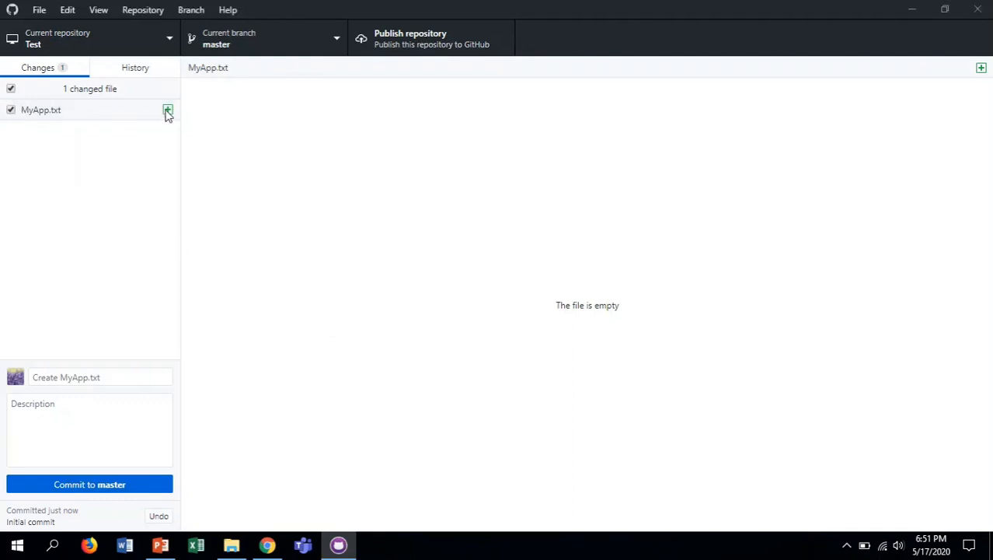
{"action": "left_click", "coordinate": [110, 376]}
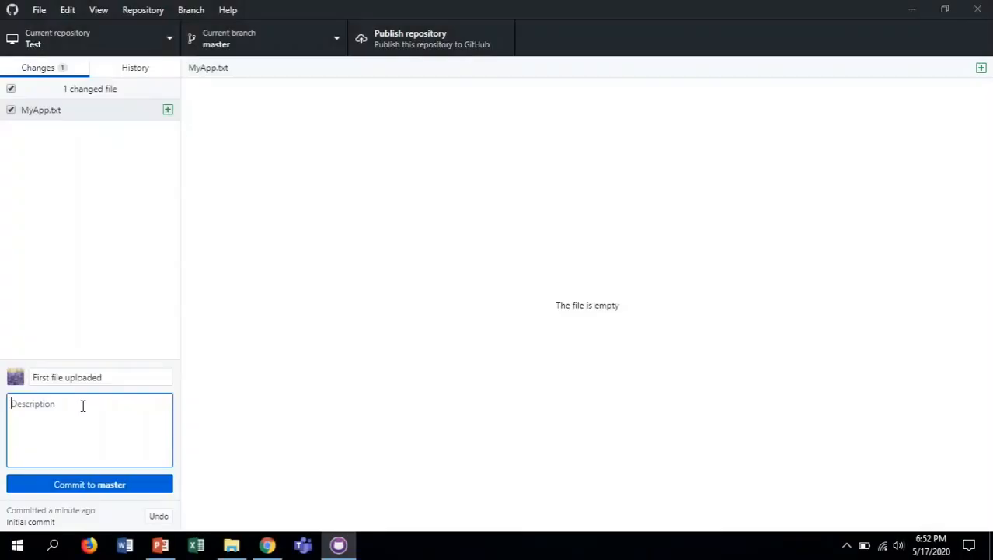
{"action": "type", "text": "MyApp uploaded"}
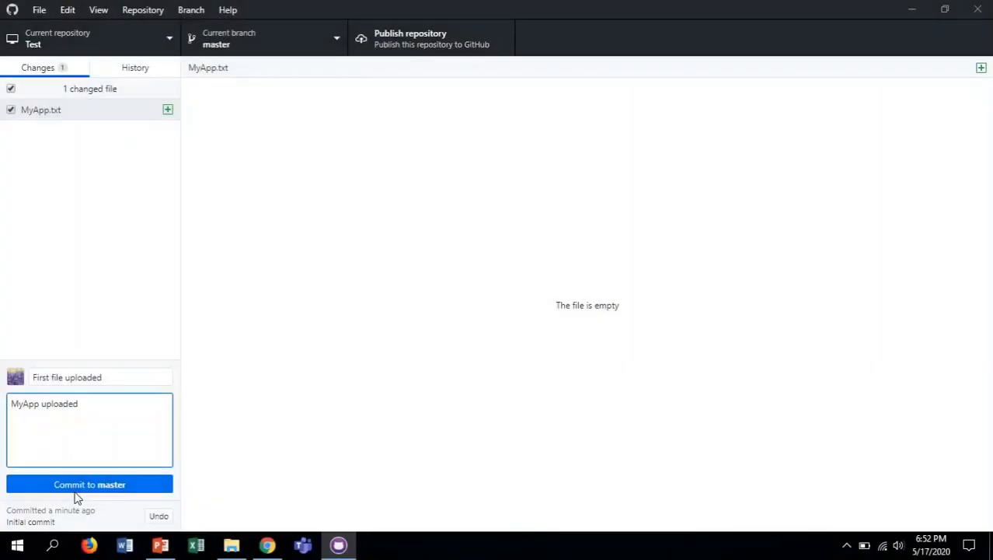
{"action": "left_click", "coordinate": [77, 489]}
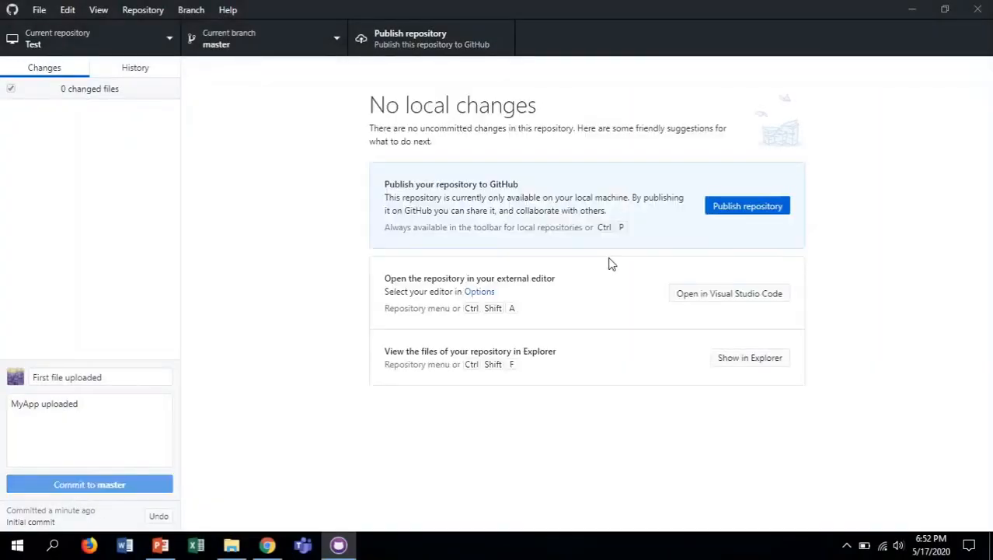
{"action": "left_click", "coordinate": [730, 210]}
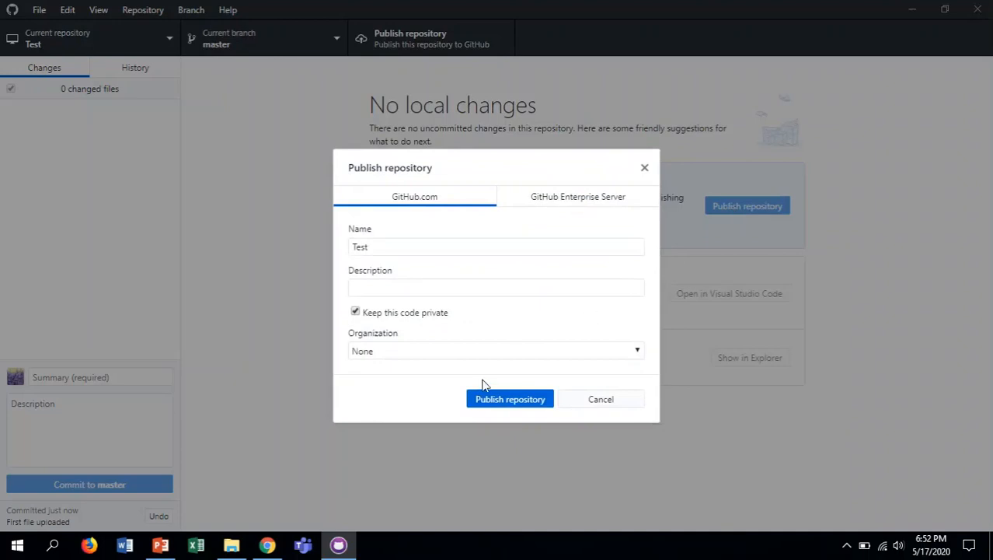
{"action": "left_click", "coordinate": [486, 405]}
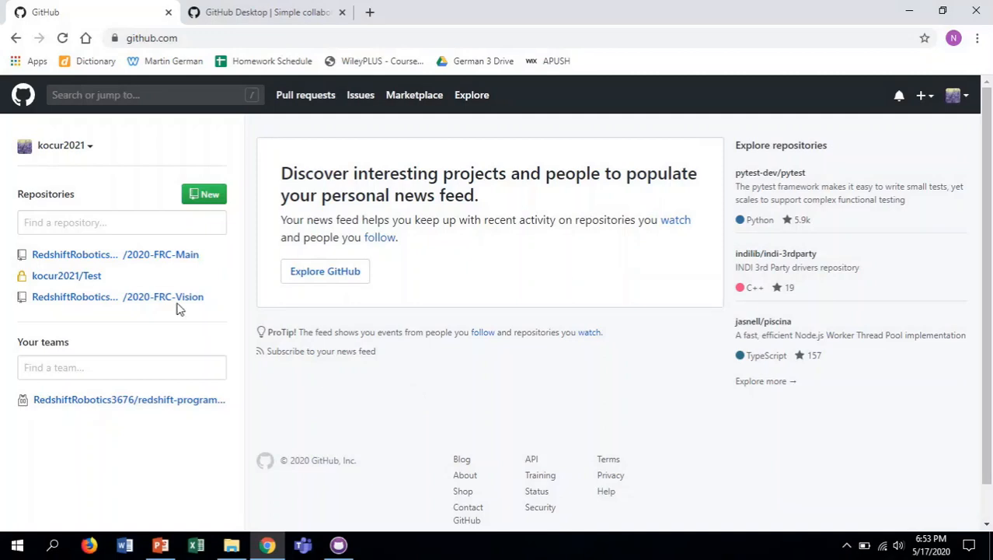
Open the published Test repository's page on GitHub and look over its files
{"action": "mouse_move", "coordinate": [72, 282]}
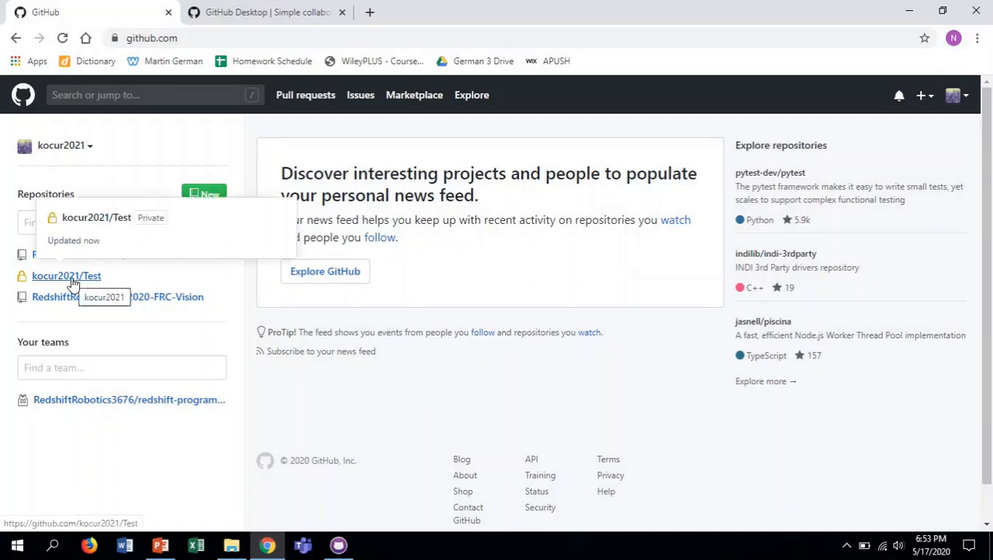
{"action": "left_click", "coordinate": [73, 277]}
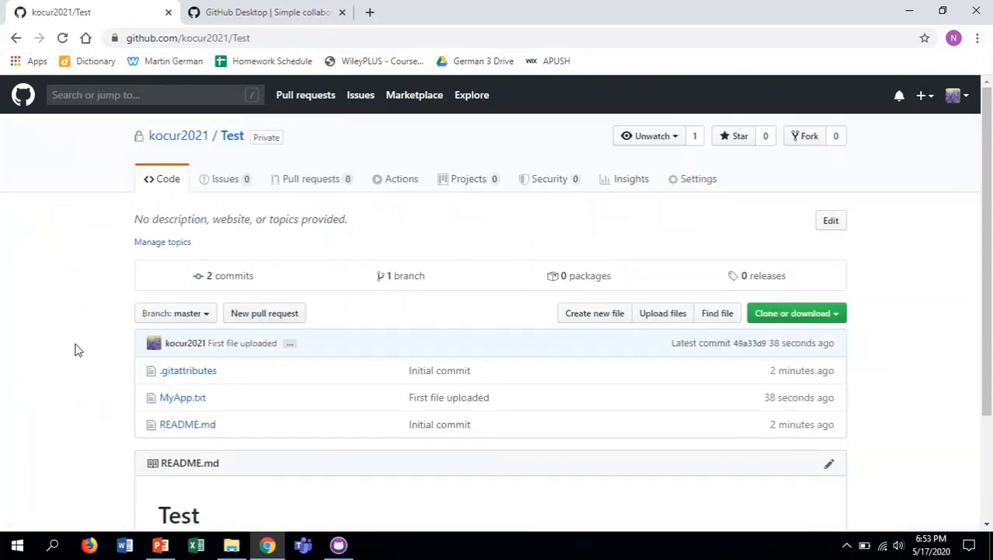
{"action": "scroll", "coordinate": [75, 349], "scroll_direction": "down", "scroll_amount": 3}
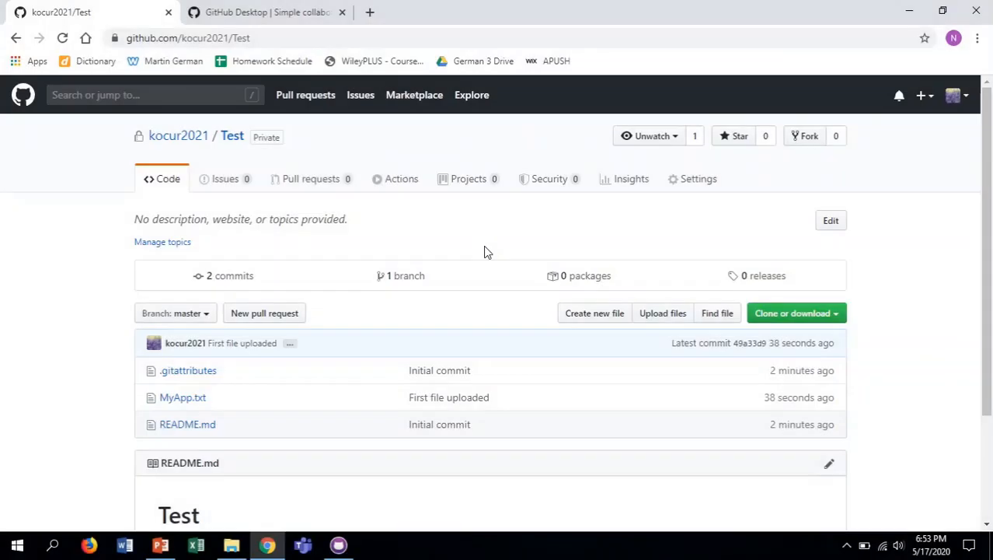
View the collaborator invitation form in the Test repository's access settings and close it without inviting anyone
{"action": "left_click", "coordinate": [687, 182]}
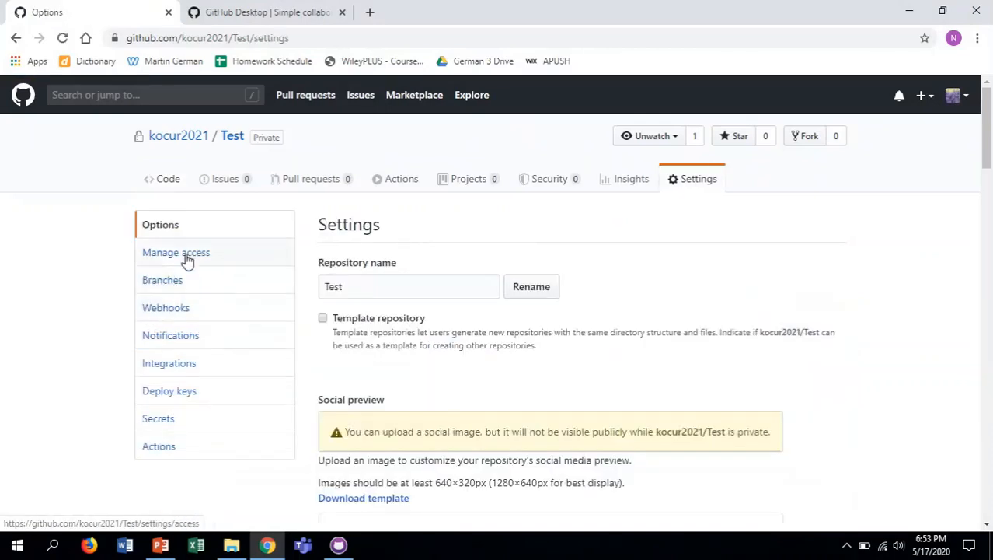
{"action": "left_click", "coordinate": [185, 258]}
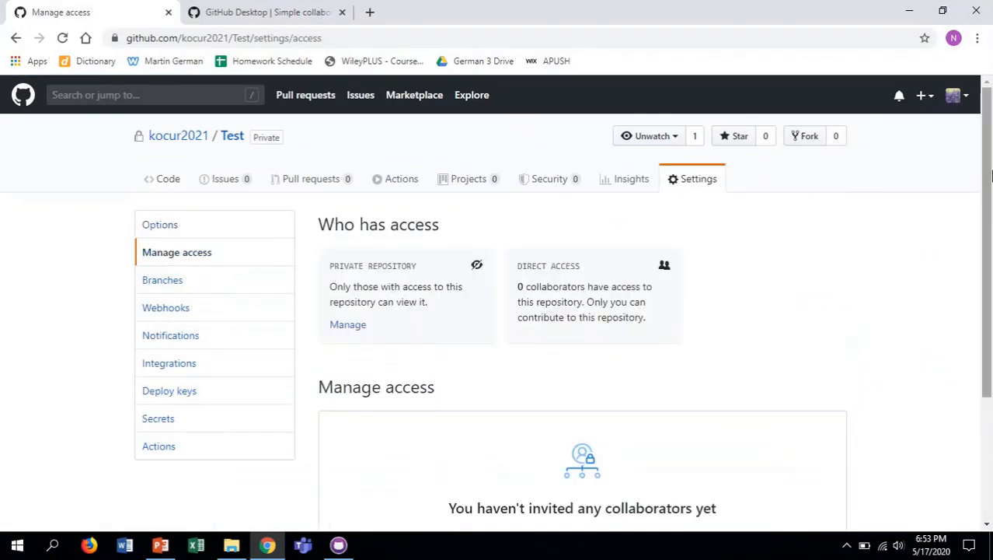
{"action": "left_click_drag", "start_coordinate": [988, 287], "coordinate": [989, 410]}
{"action": "left_click", "coordinate": [581, 376]}
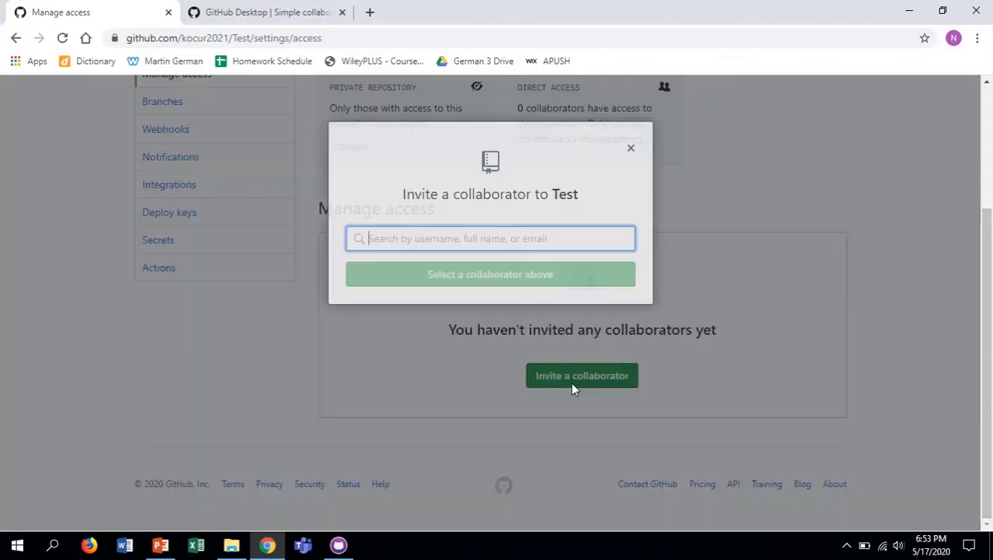
{"action": "left_click", "coordinate": [630, 150]}
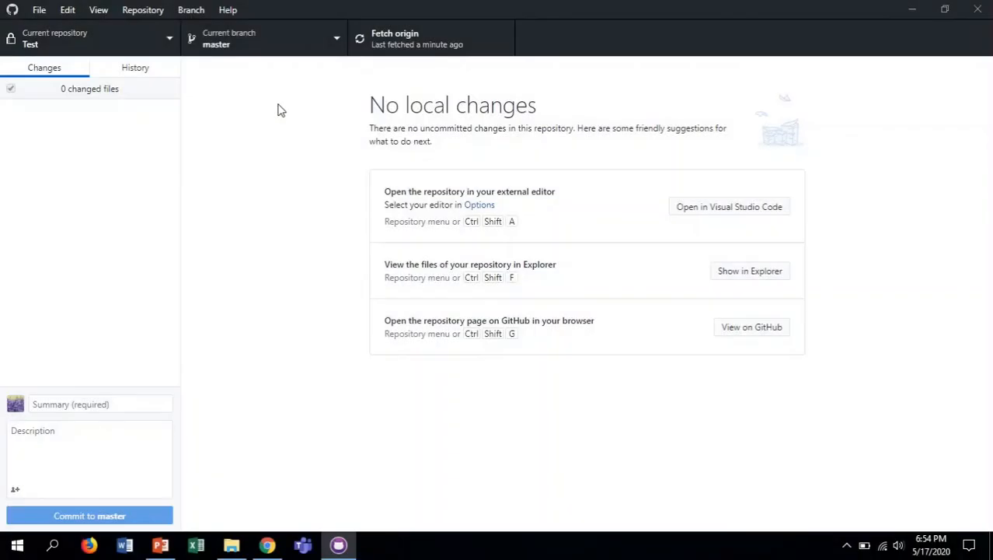
Create a branch based on master in the Test repository, named with the contributor's first name
{"action": "left_click", "coordinate": [265, 44]}
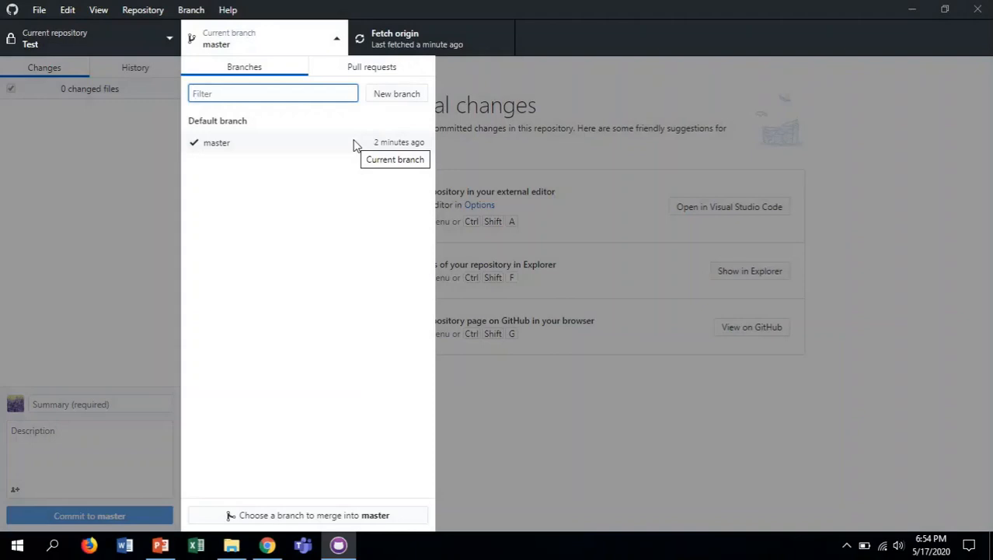
{"action": "left_click", "coordinate": [413, 99]}
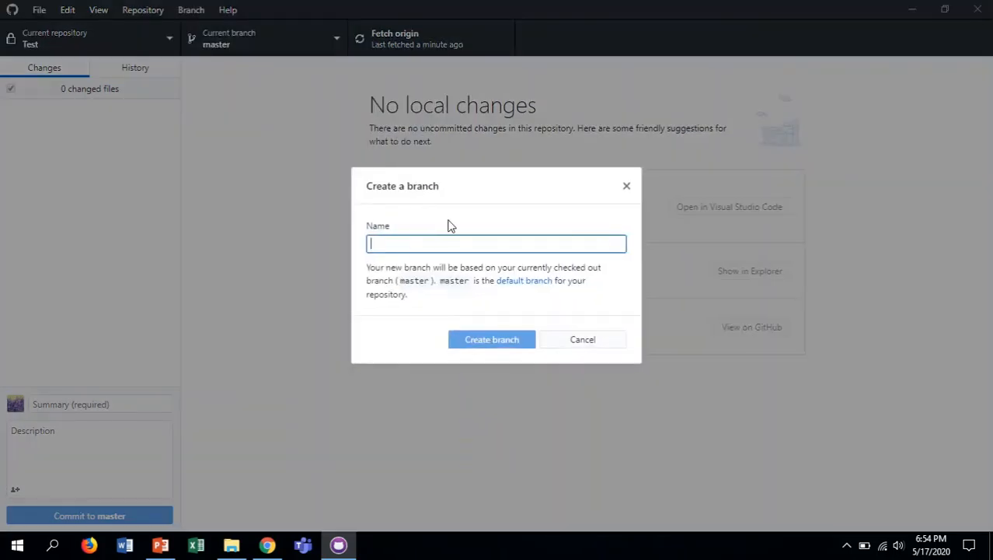
{"action": "type", "text": "Nicholas"}
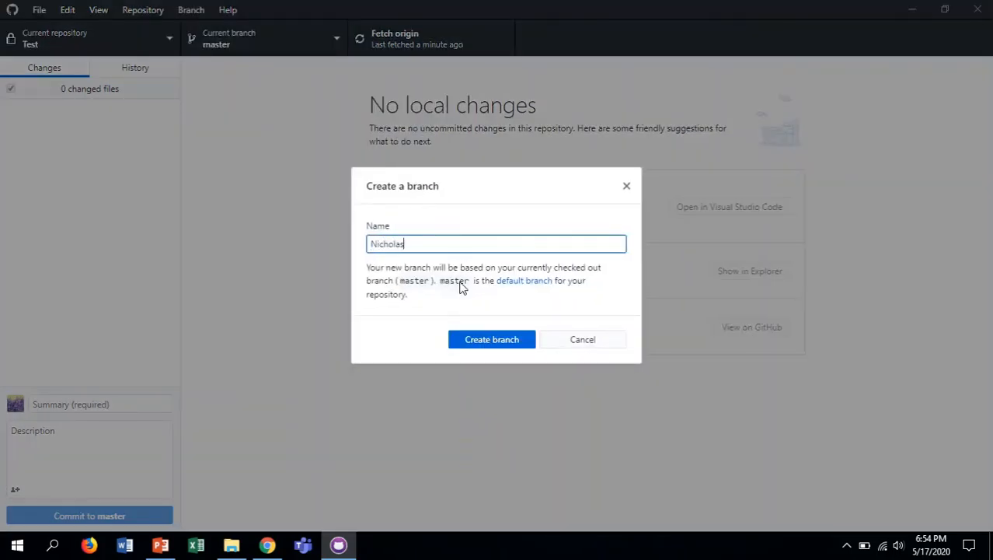
{"action": "left_click", "coordinate": [488, 335]}
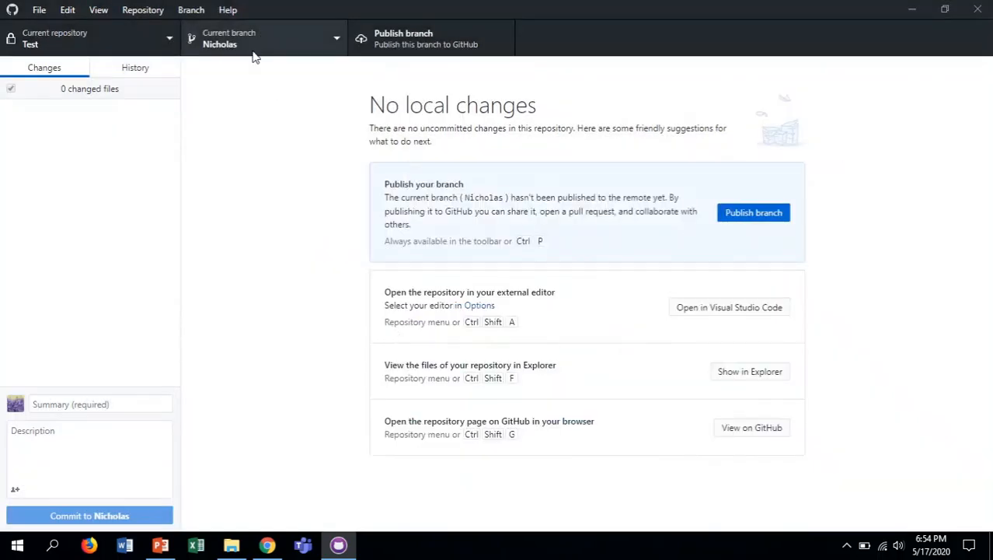
Switch the Test repository to the master branch and back to the contributor's branch
{"action": "left_click", "coordinate": [253, 57]}
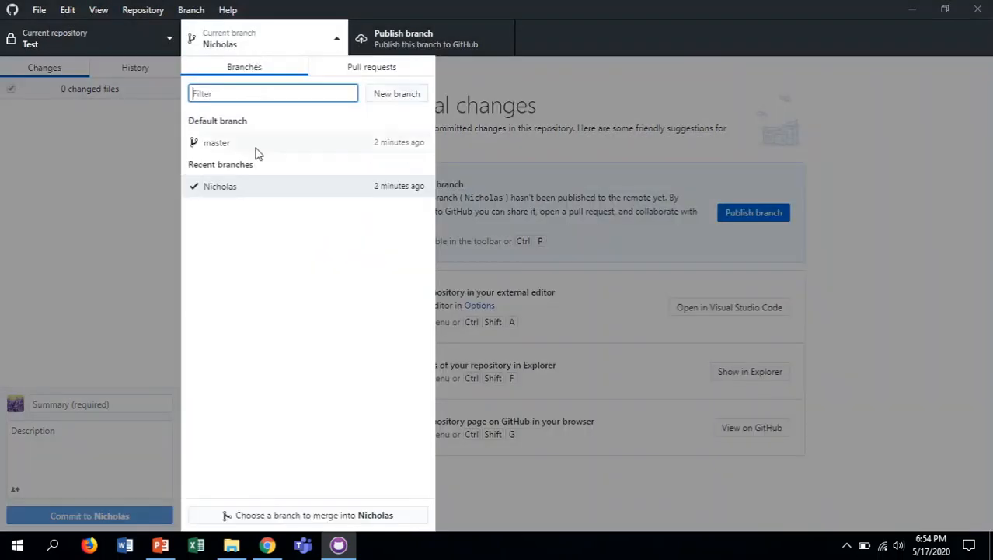
{"action": "left_click", "coordinate": [244, 153]}
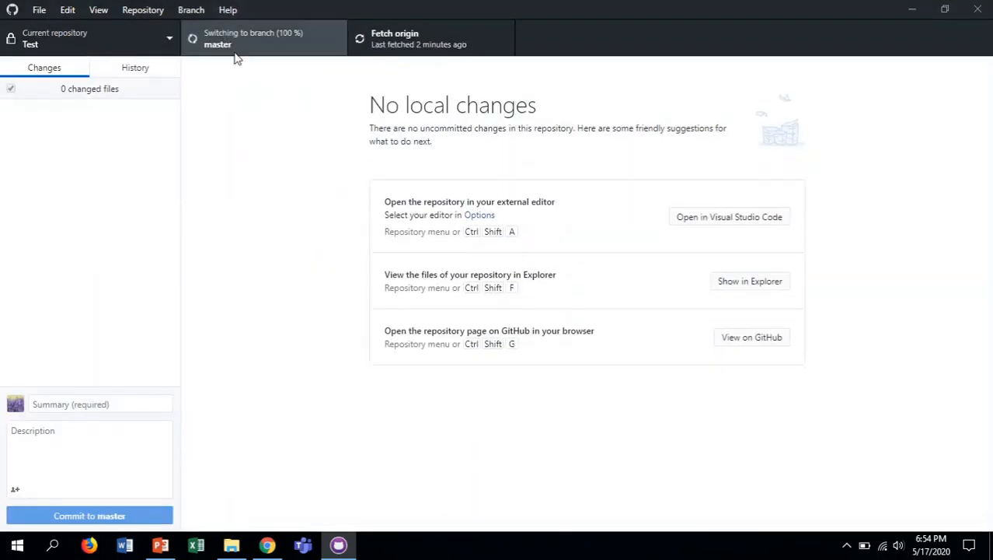
{"action": "left_click", "coordinate": [228, 48]}
{"action": "left_click", "coordinate": [237, 188]}
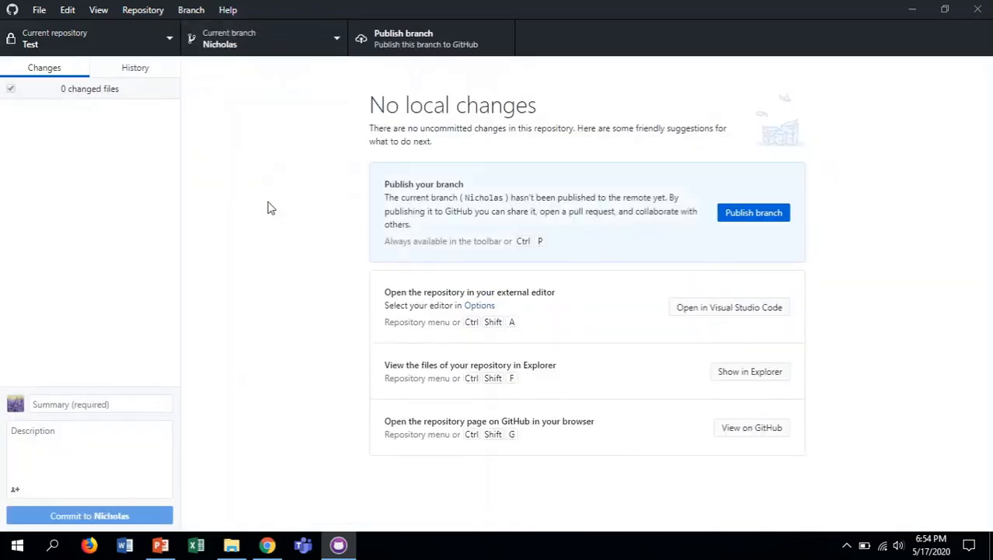
Switch to File Explorer and create a text document named MyApp2.txt in the Test repository folder
{"action": "left_click", "coordinate": [232, 544]}
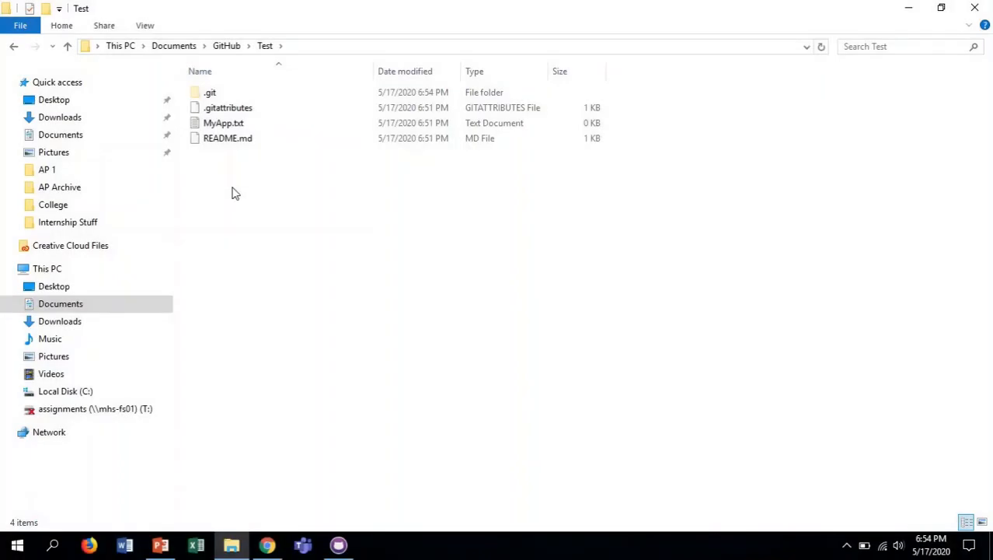
{"action": "right_click", "coordinate": [231, 193]}
{"action": "mouse_move", "coordinate": [335, 368]}
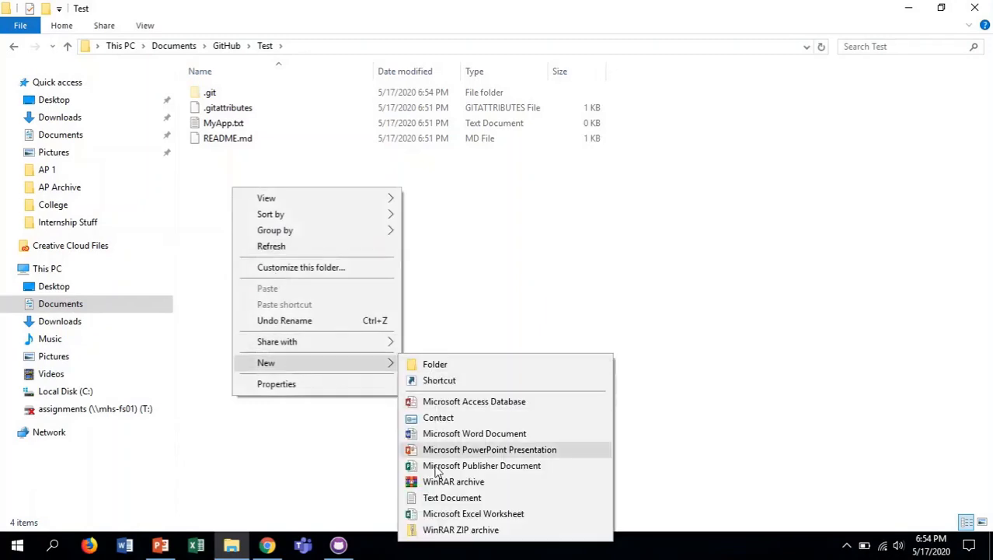
{"action": "left_click", "coordinate": [439, 498]}
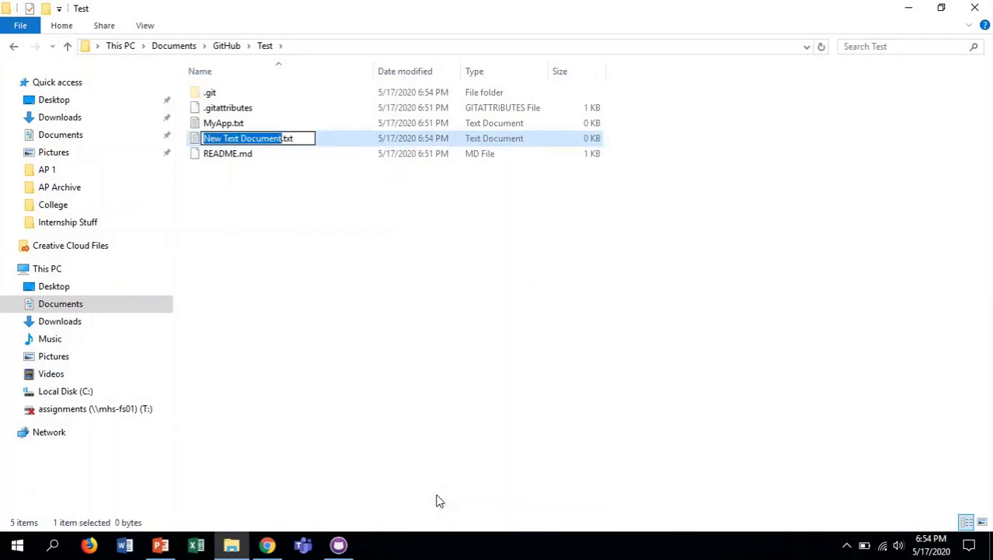
{"action": "type", "text": "MyApp"}
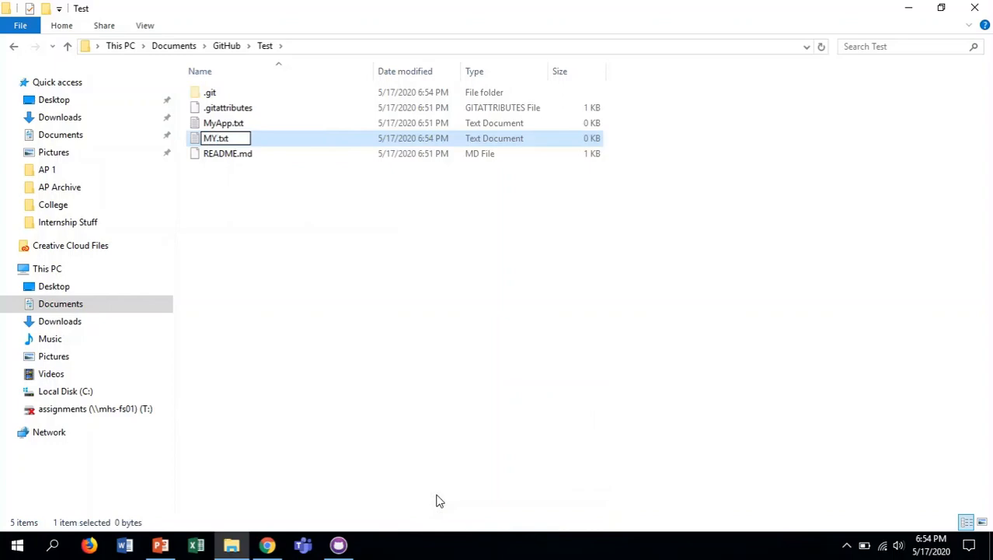
{"action": "type", "text": "2"}
{"action": "key", "text": "Return"}
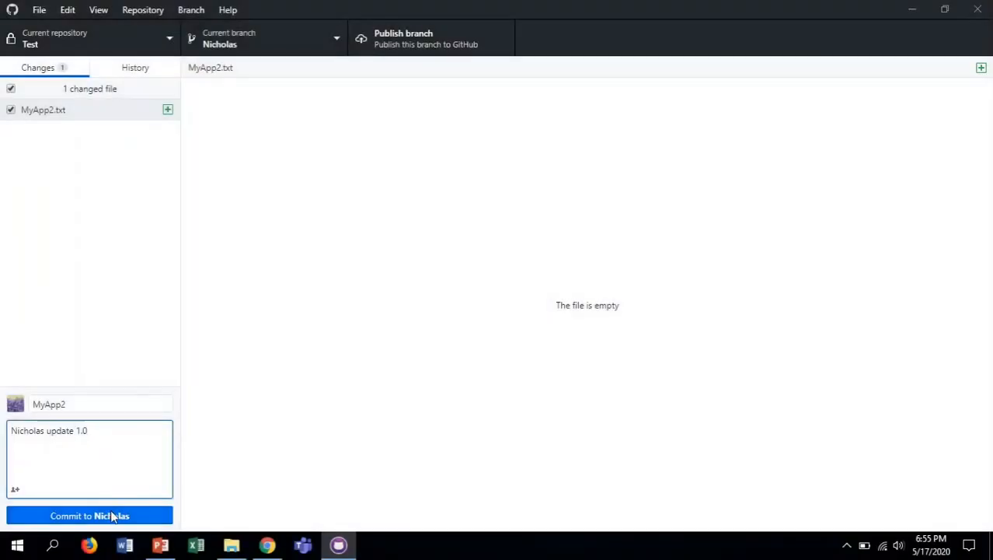
Commit MyApp2.txt to the contributor's branch with summary "MyApp2" and a description naming the contributor's update 1.0, and publish the branch to GitHub
{"action": "left_click", "coordinate": [111, 514]}
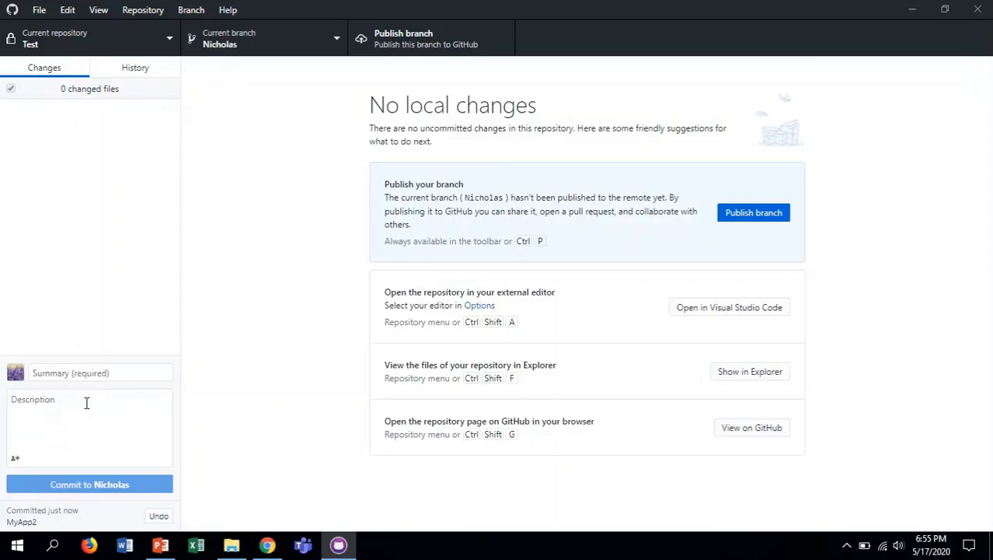
{"action": "left_click", "coordinate": [731, 216]}
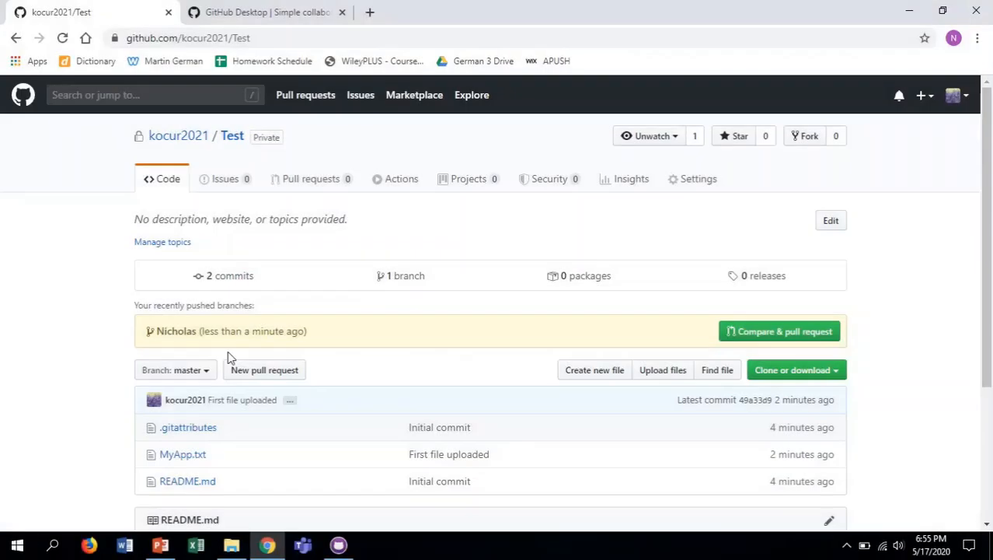
Display the contributor's branch of the Test repository on the GitHub website and look over its file list
{"action": "left_click", "coordinate": [201, 369]}
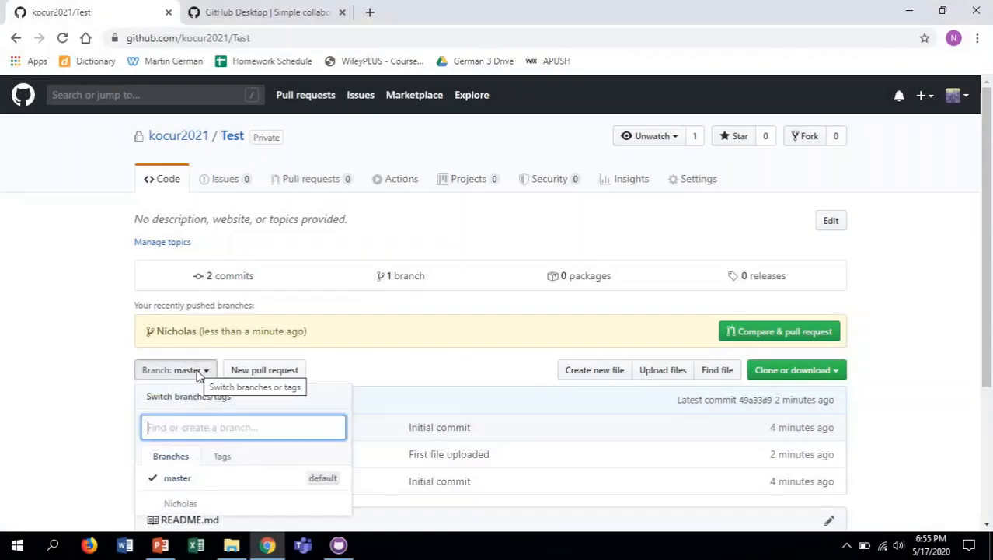
{"action": "left_click", "coordinate": [187, 504]}
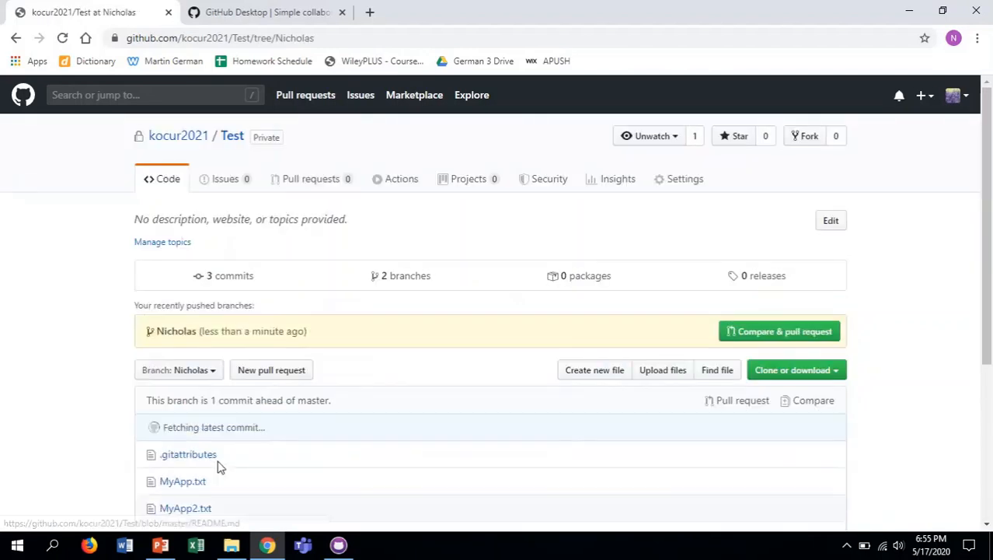
{"action": "scroll", "coordinate": [238, 481], "scroll_direction": "down", "scroll_amount": 1}
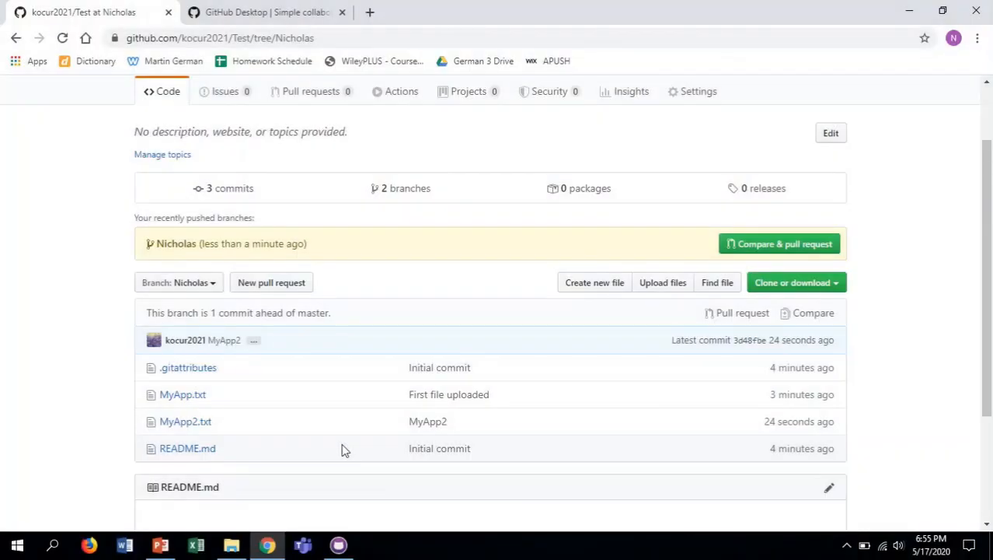
View the clone and download options for the contributor's branch, and close them without choosing one
{"action": "left_click", "coordinate": [793, 283]}
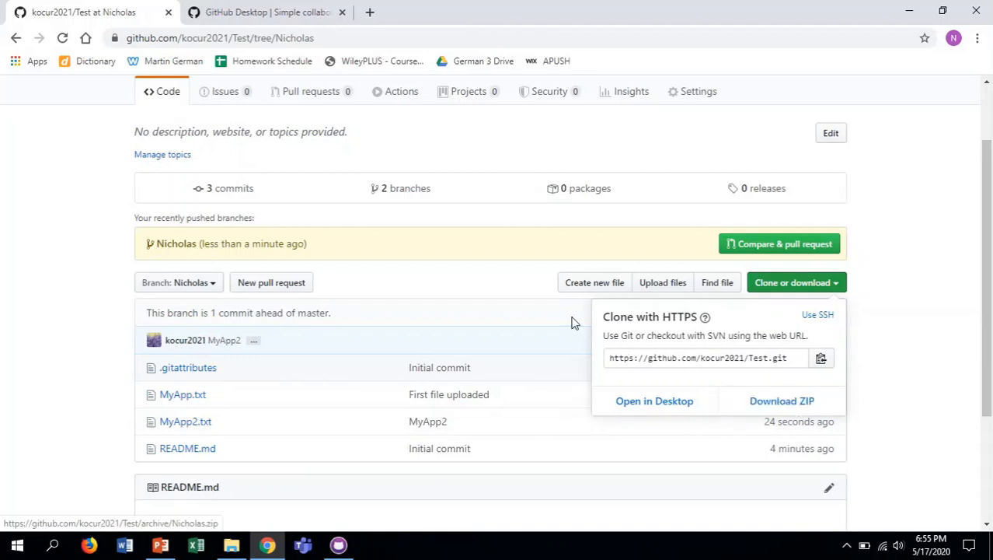
{"action": "left_click", "coordinate": [532, 294]}
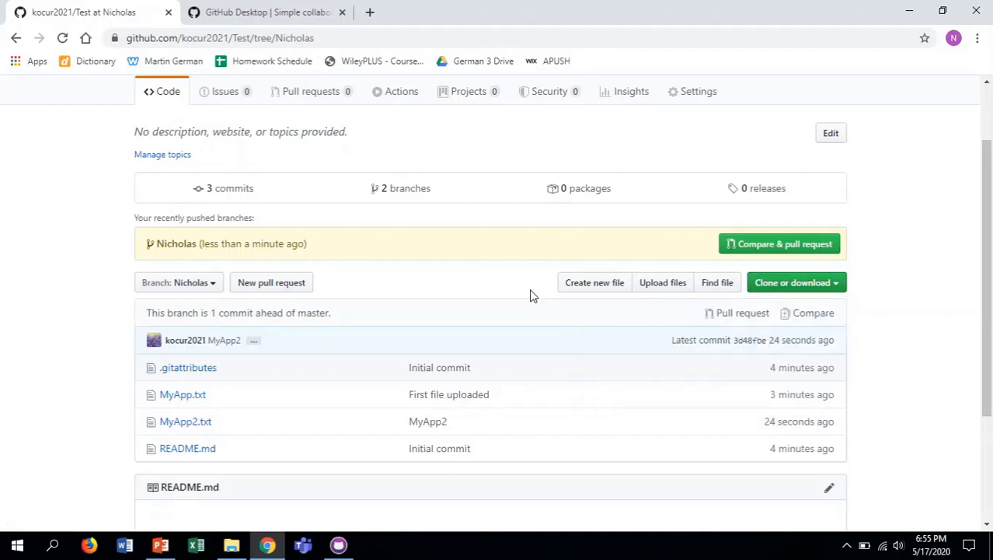
{"action": "scroll", "coordinate": [532, 294], "scroll_direction": "up", "scroll_amount": 1}
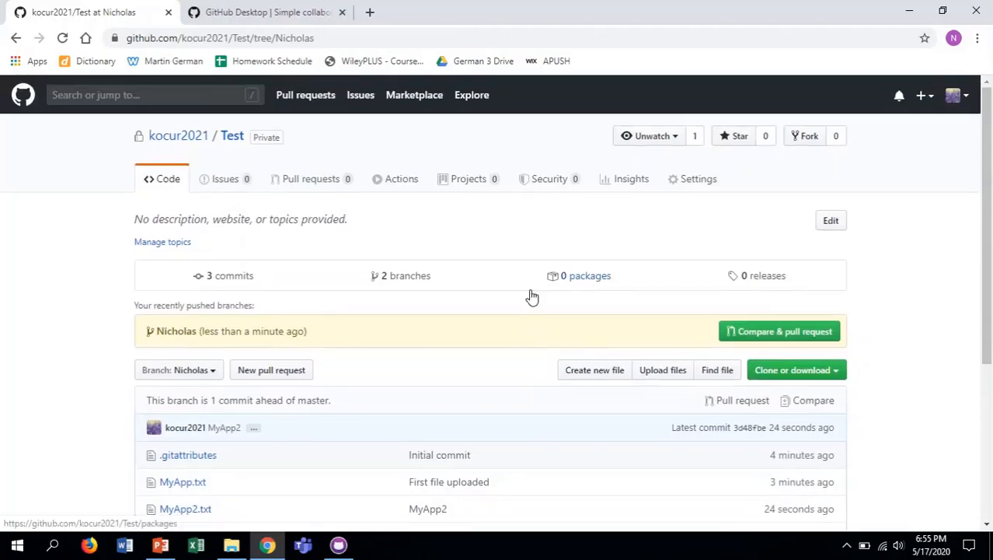